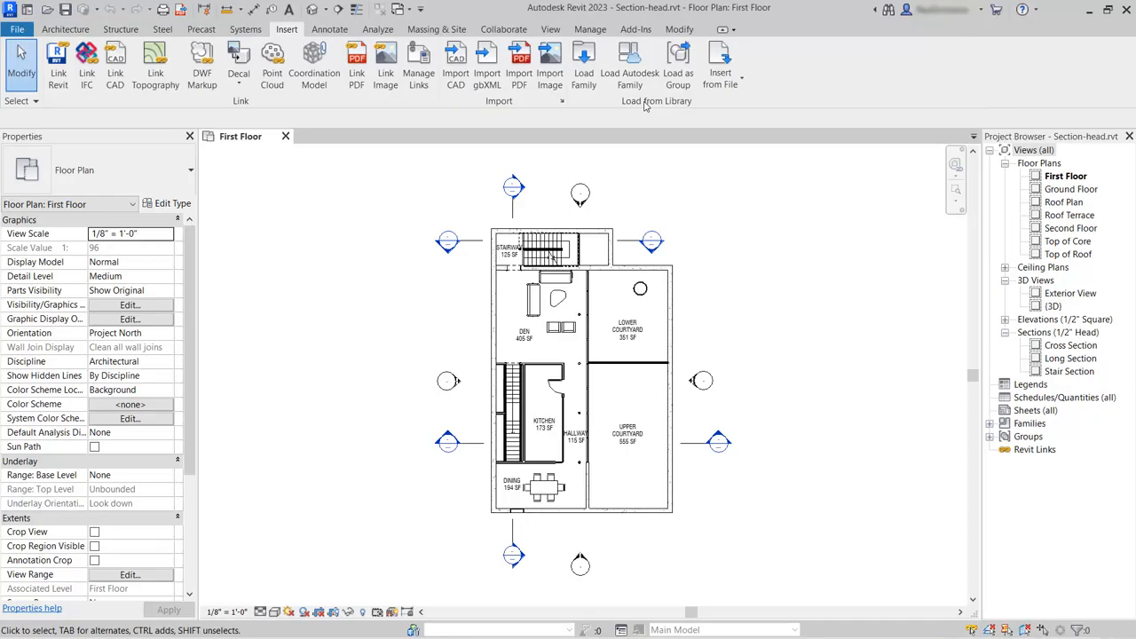
Search the Autodesk family library for "section", narrow it to Annotations, and load the Section Head - 1 point Open family.
{"action": "left_click", "coordinate": [629, 60]}
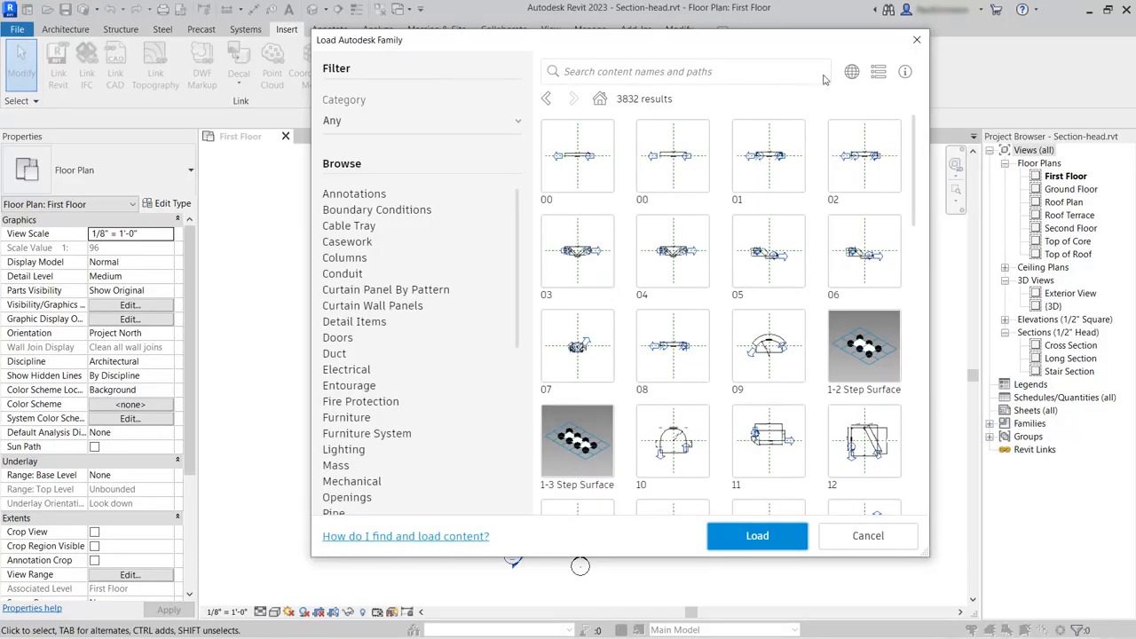
{"action": "left_click", "coordinate": [853, 73]}
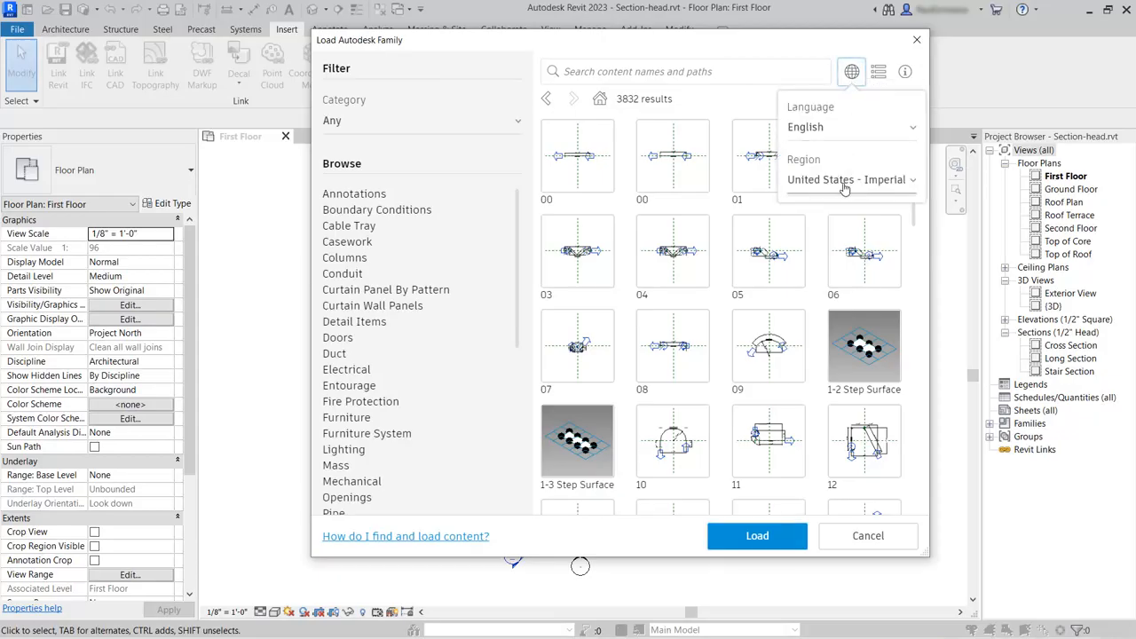
{"action": "left_click", "coordinate": [809, 50]}
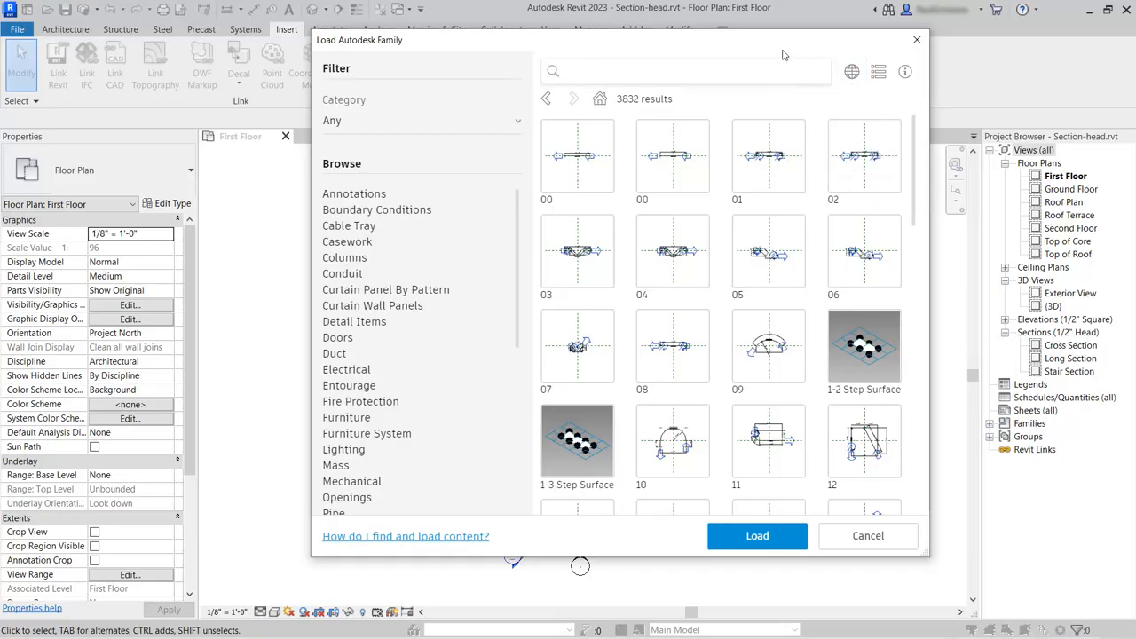
{"action": "type", "text": "sectio"}
{"action": "key", "text": "Return"}
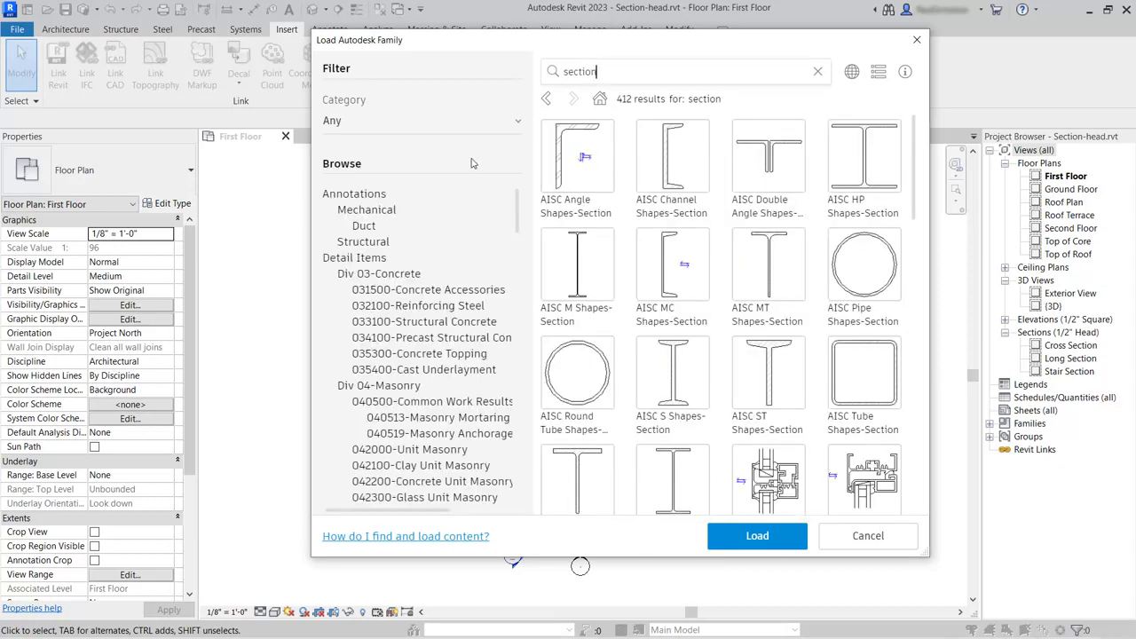
{"action": "left_click", "coordinate": [354, 195]}
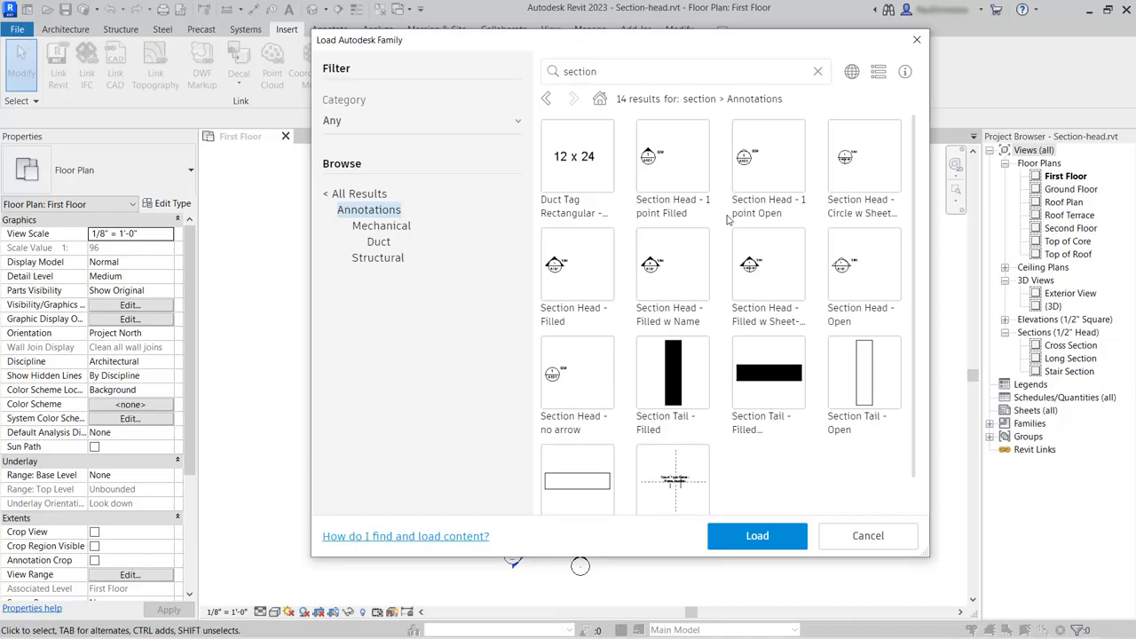
{"action": "left_click", "coordinate": [772, 152]}
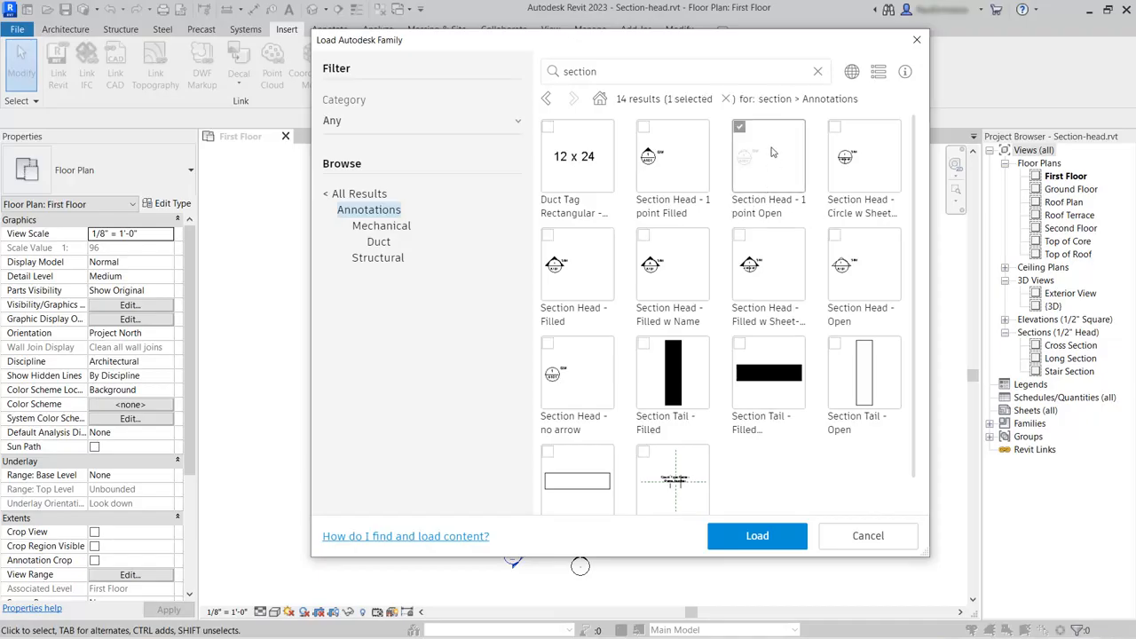
{"action": "left_click", "coordinate": [758, 537]}
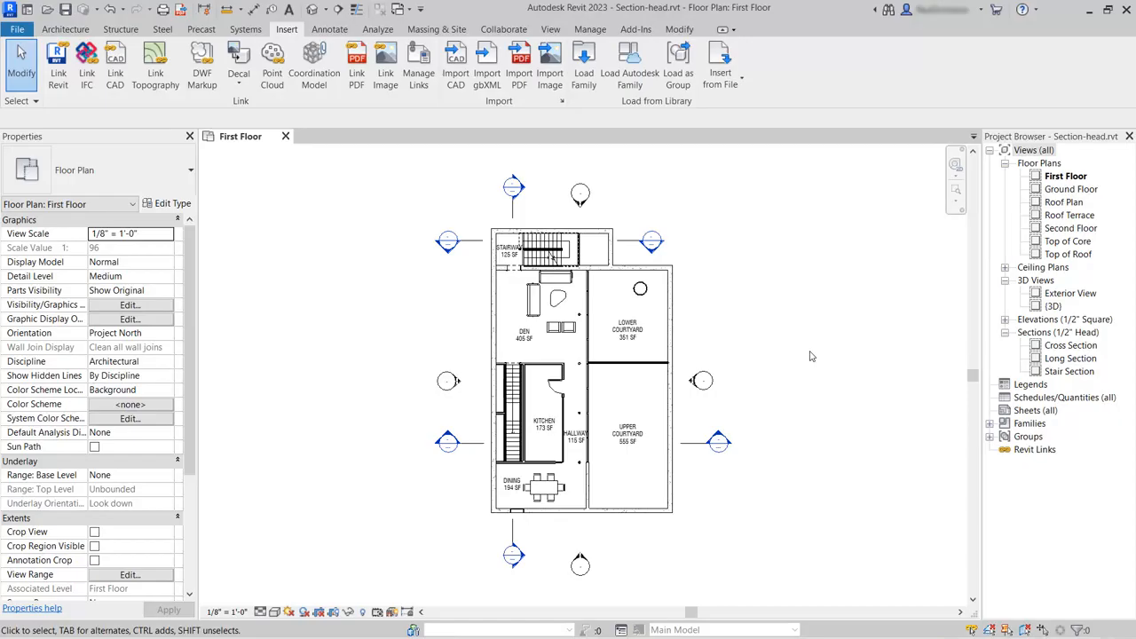
Duplicate the 1/2" Head section tag type as "Sketch Section Tag".
{"action": "left_click", "coordinate": [589, 30]}
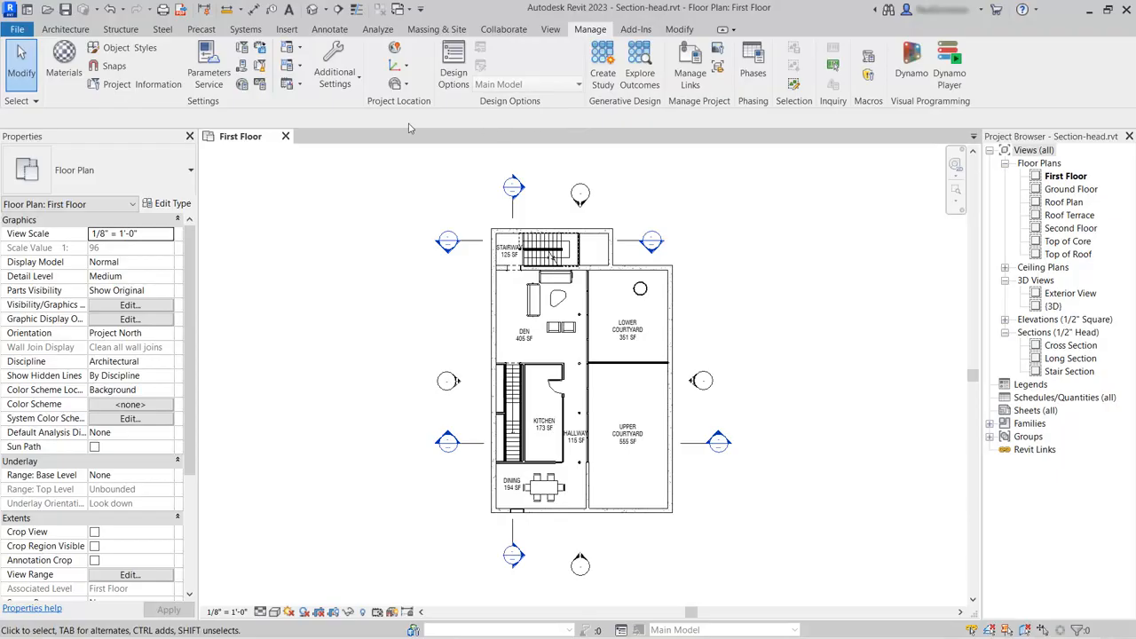
{"action": "left_click", "coordinate": [346, 92]}
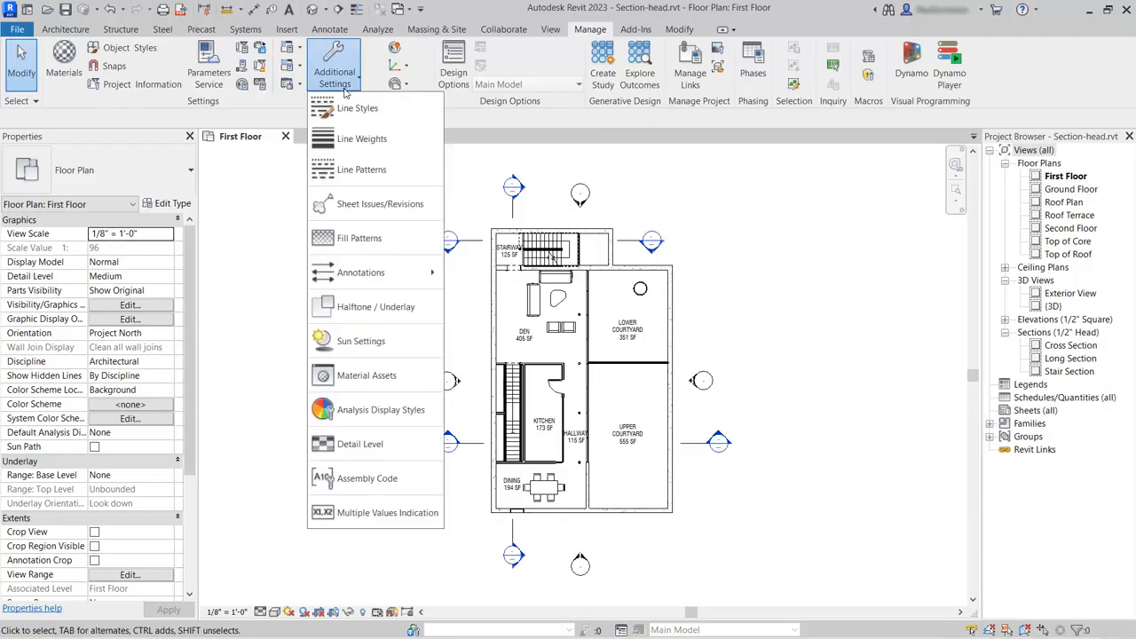
{"action": "mouse_move", "coordinate": [417, 277]}
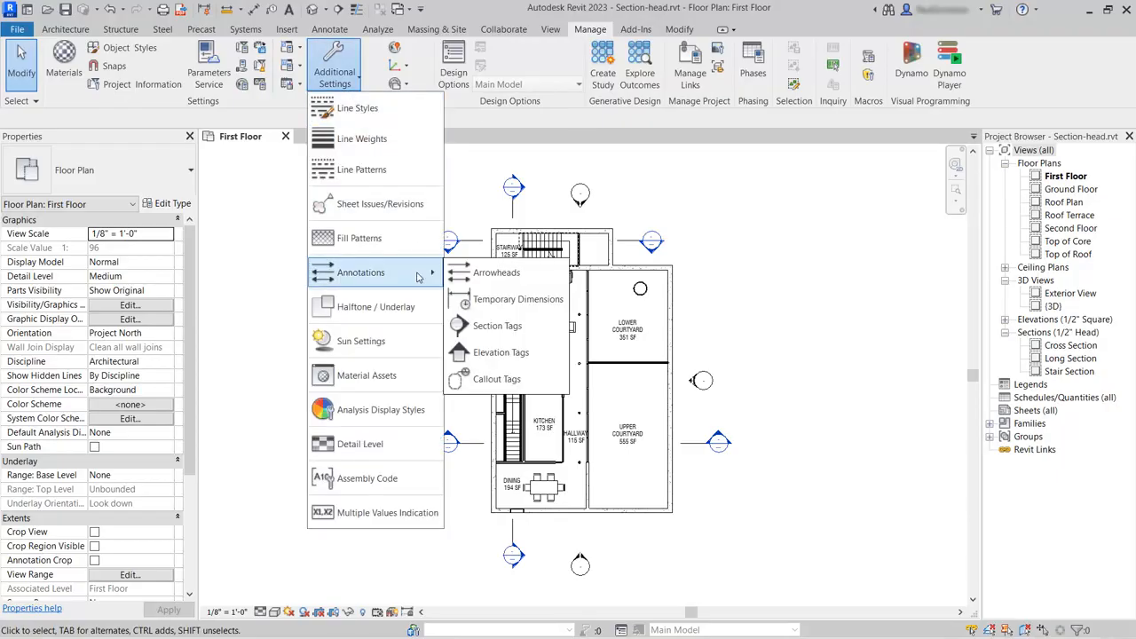
{"action": "left_click", "coordinate": [497, 326]}
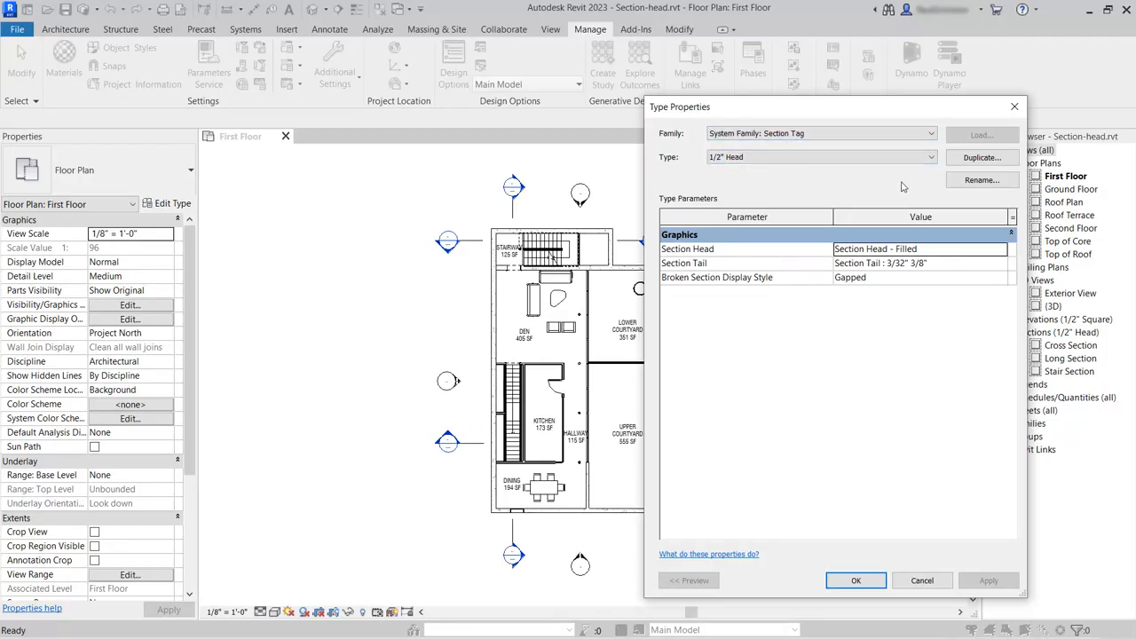
{"action": "left_click", "coordinate": [979, 159]}
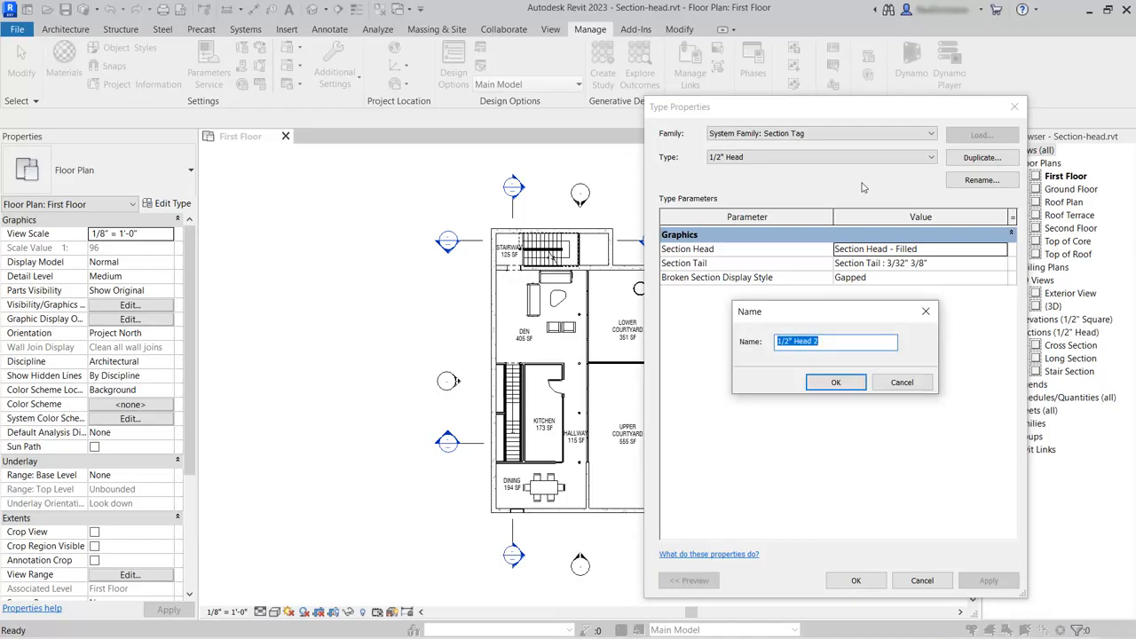
{"action": "type", "text": "Sketch Section Tag"}
{"action": "left_click", "coordinate": [835, 382]}
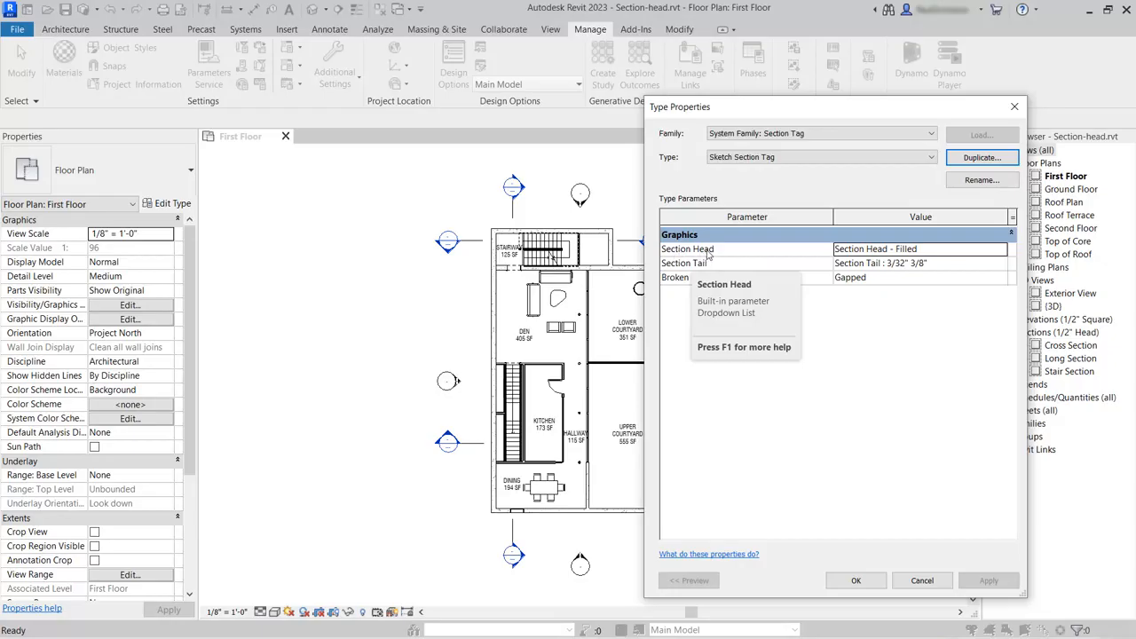
Set the section head of the Sketch Section Tag type to Section Head - 1 point Open.
{"action": "left_click", "coordinate": [953, 254]}
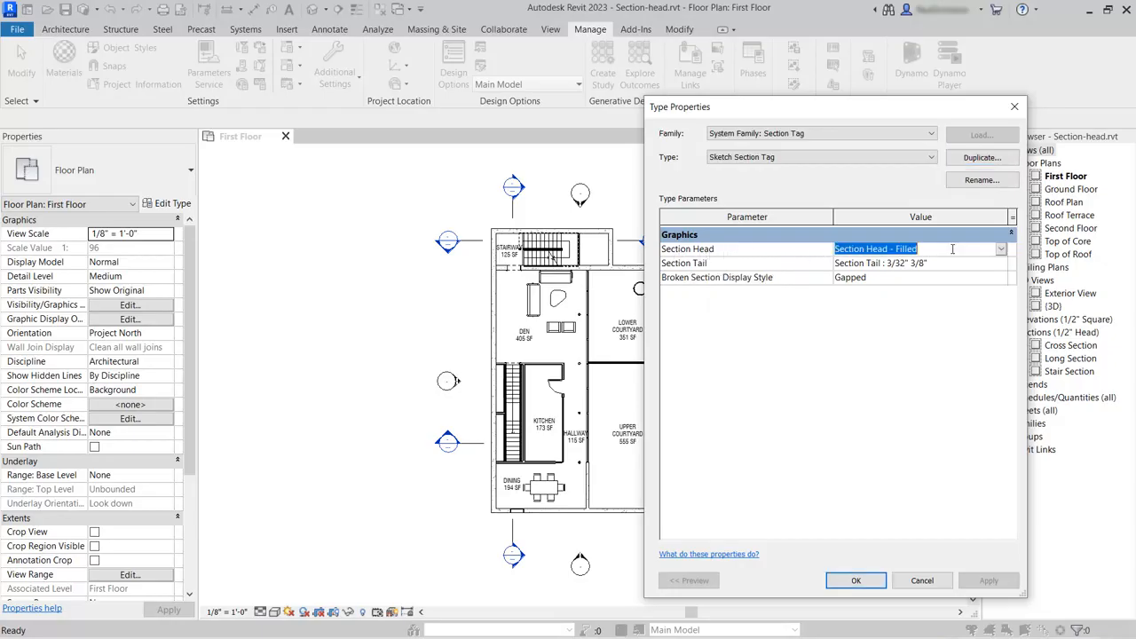
{"action": "left_click", "coordinate": [1001, 253]}
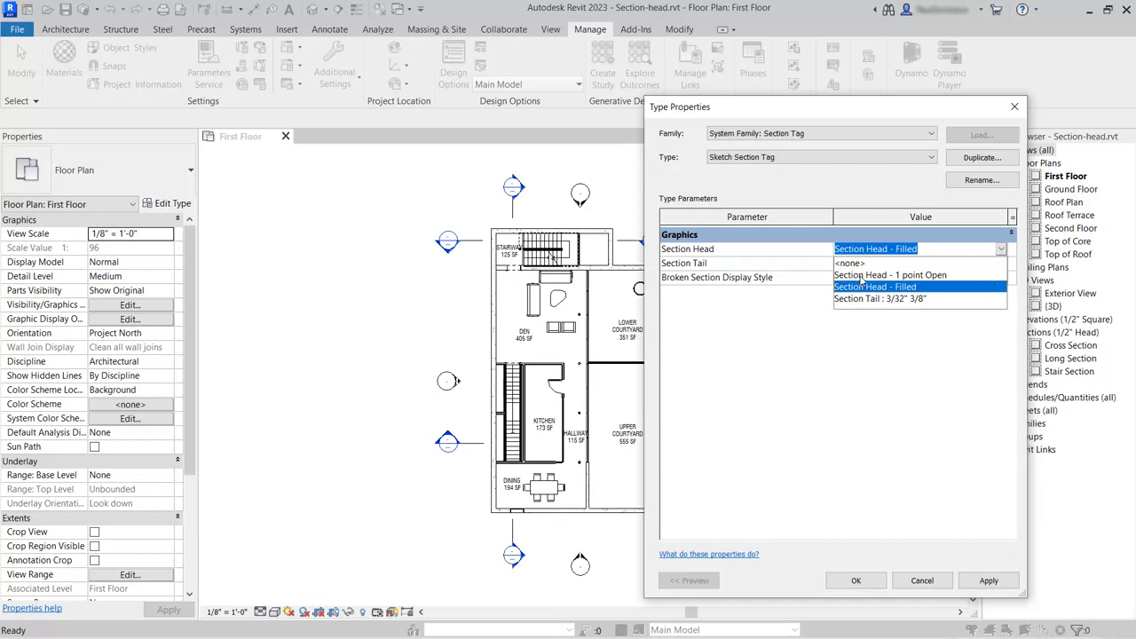
{"action": "left_click", "coordinate": [921, 277]}
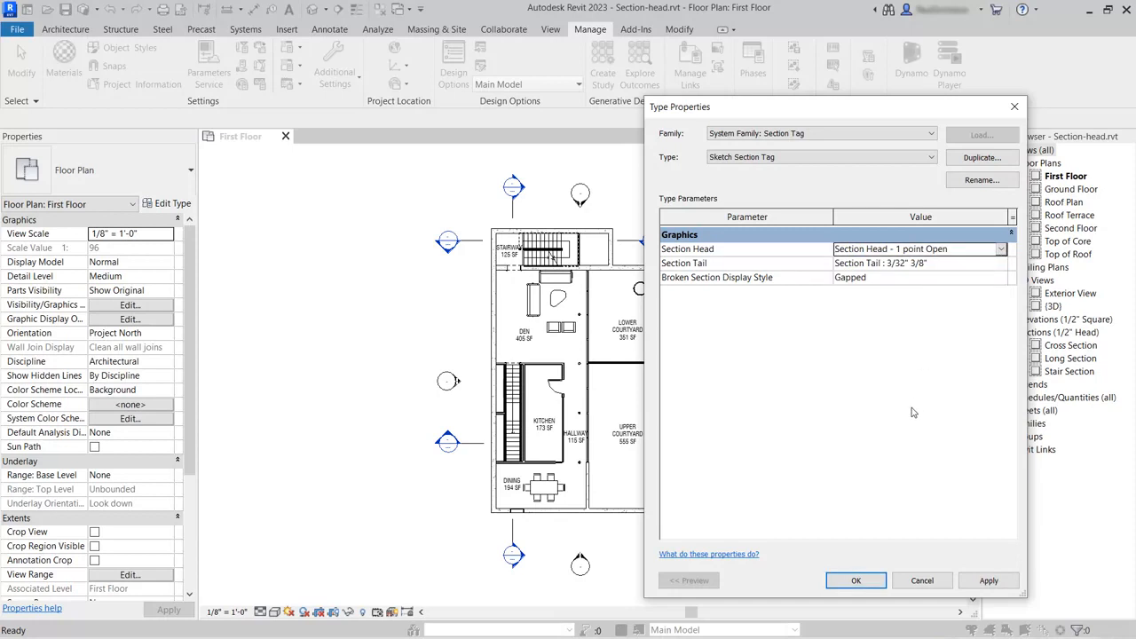
{"action": "left_click", "coordinate": [856, 582]}
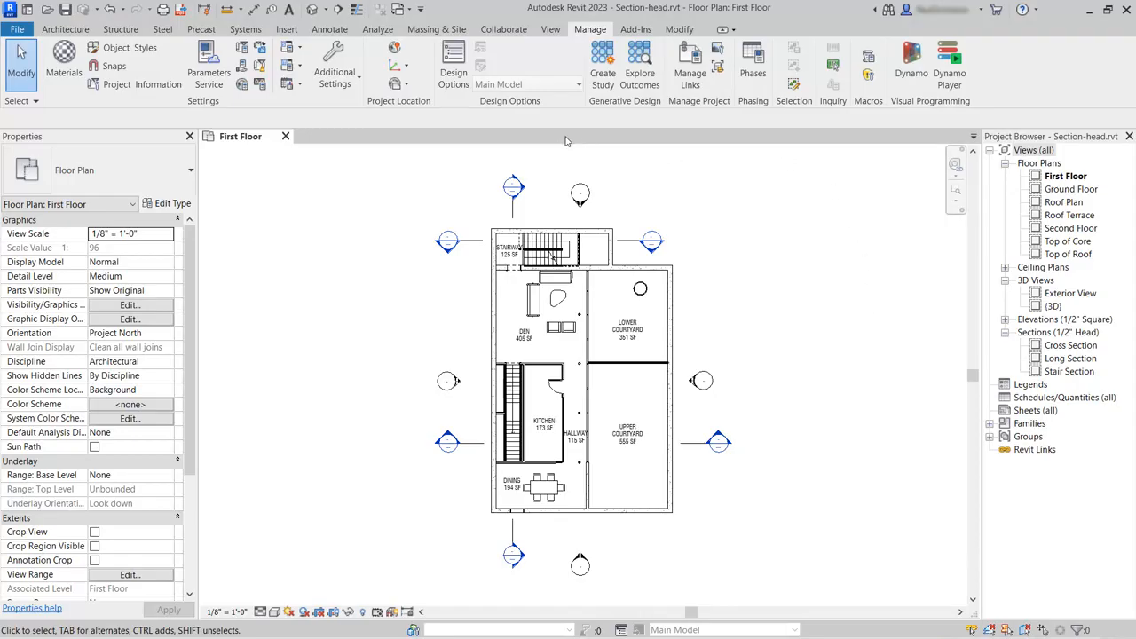
Duplicate the section type of the vertical Long Section line as "Sketch Sections".
{"action": "left_click", "coordinate": [515, 211]}
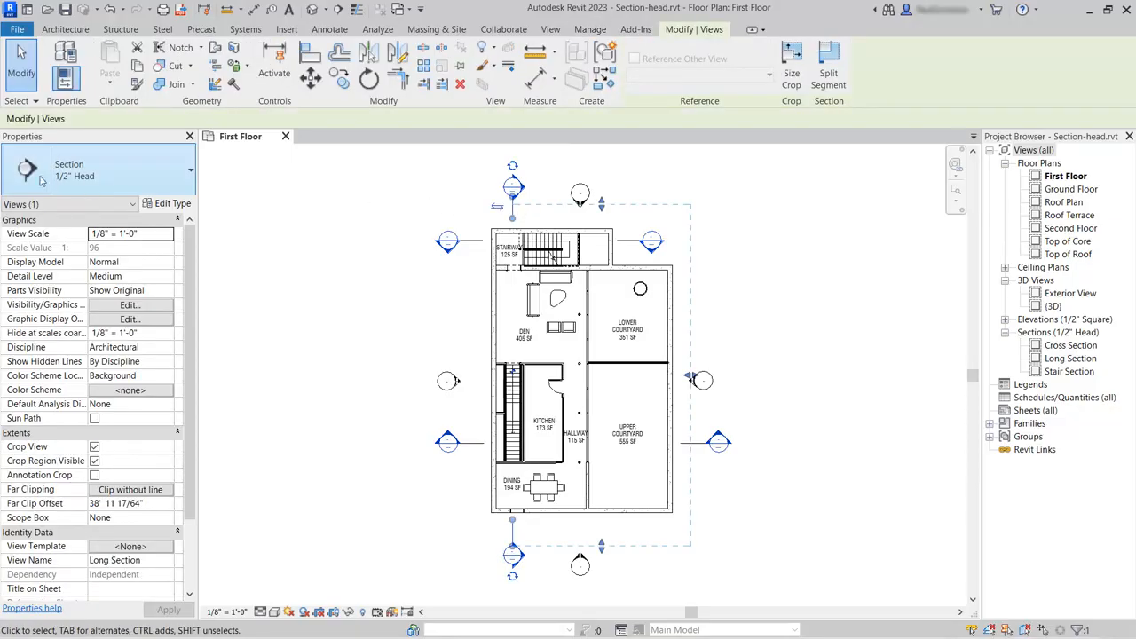
{"action": "left_click", "coordinate": [180, 206]}
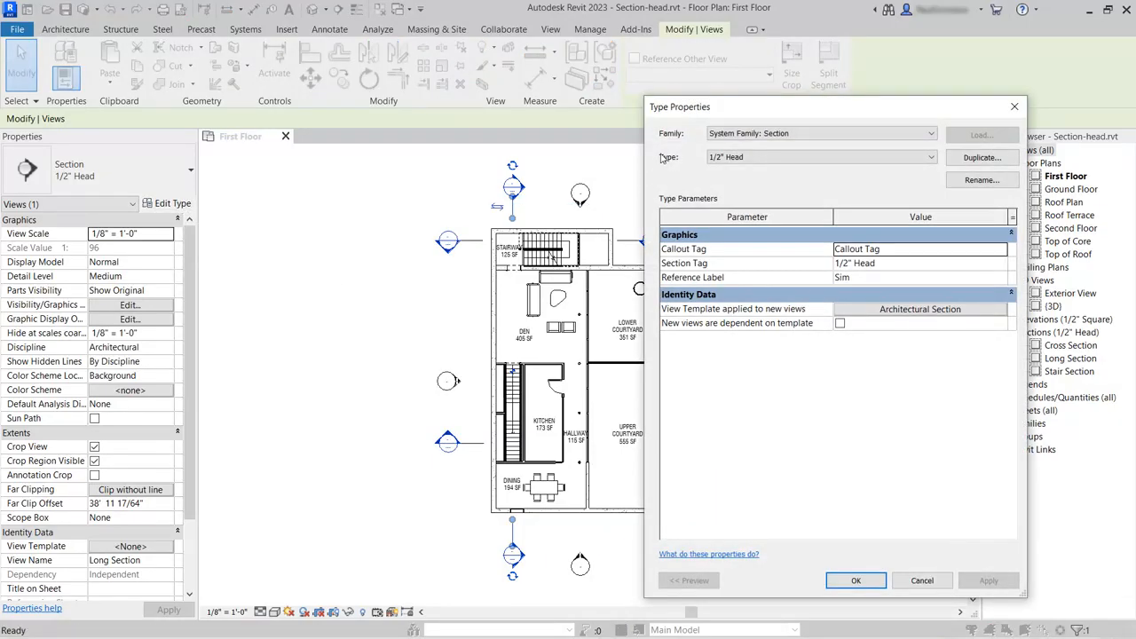
{"action": "left_click", "coordinate": [982, 157]}
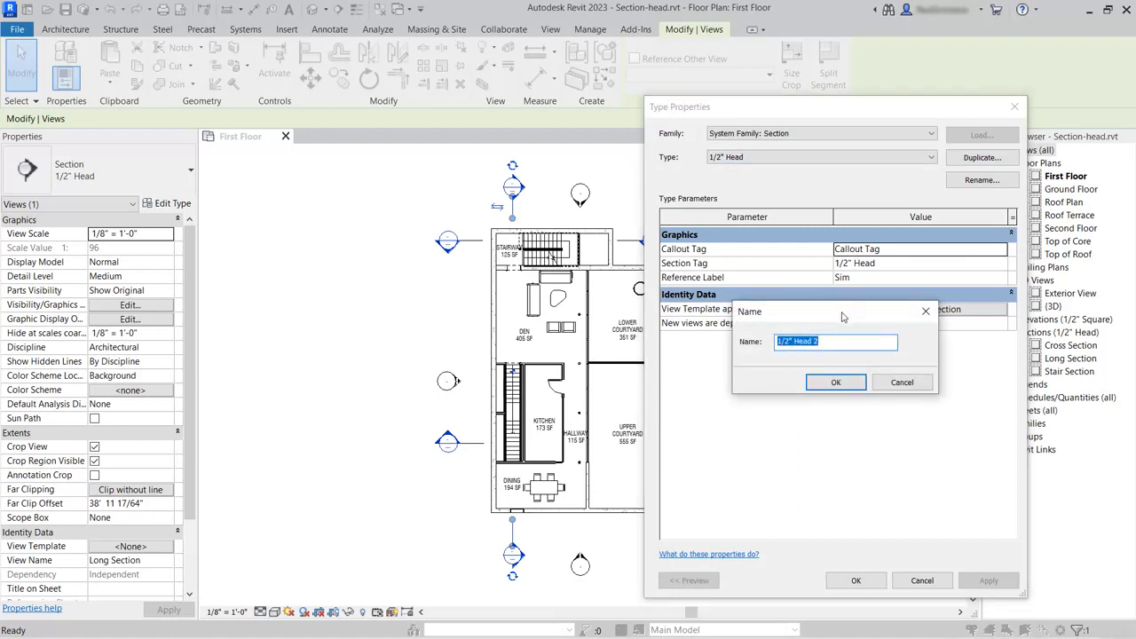
{"action": "type", "text": "Sketch Sections"}
{"action": "left_click", "coordinate": [838, 382]}
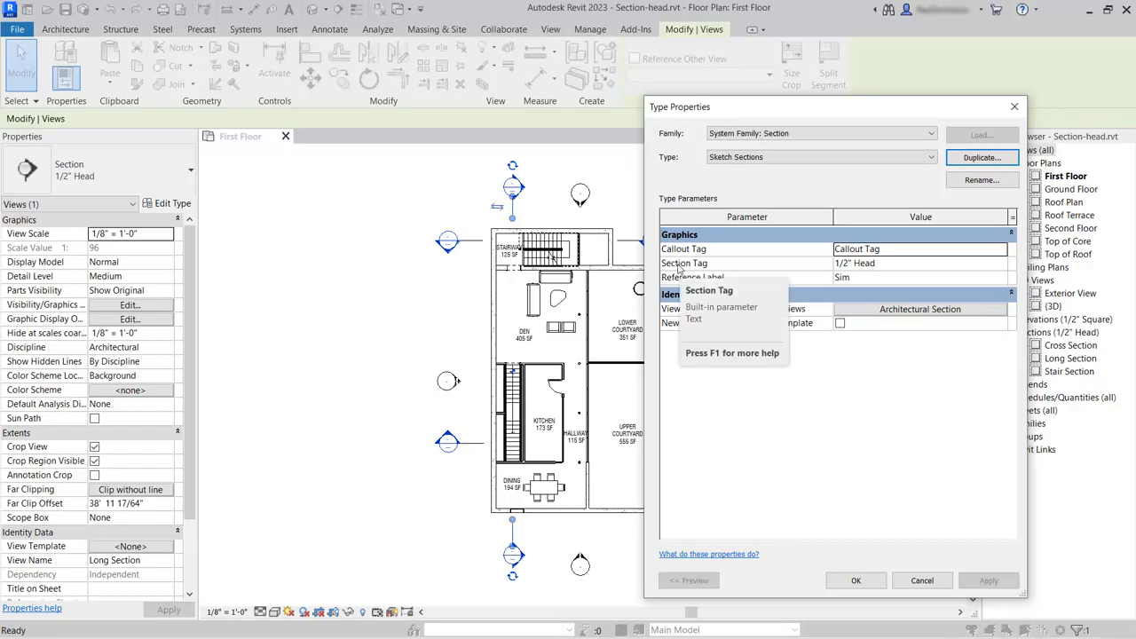
Assign Sketch Section Tag as the section tag of the Sketch Sections type and list that type's views in the project browser.
{"action": "left_click", "coordinate": [916, 264]}
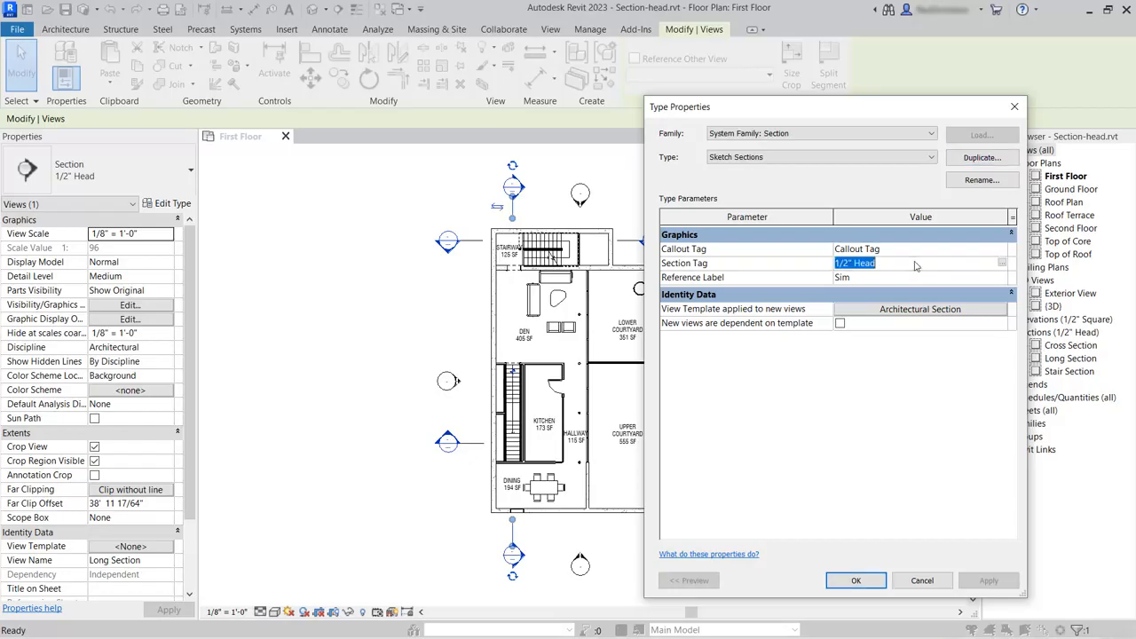
{"action": "left_click", "coordinate": [1003, 265]}
{"action": "left_click_drag", "start_coordinate": [775, 114], "coordinate": [854, 119]}
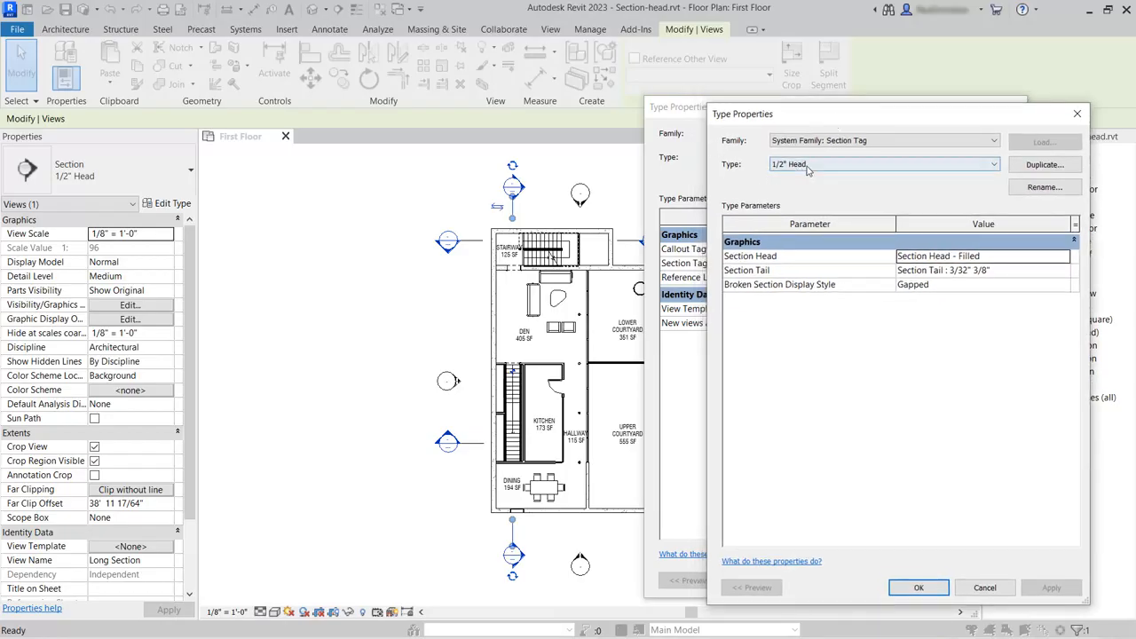
{"action": "left_click", "coordinate": [869, 168]}
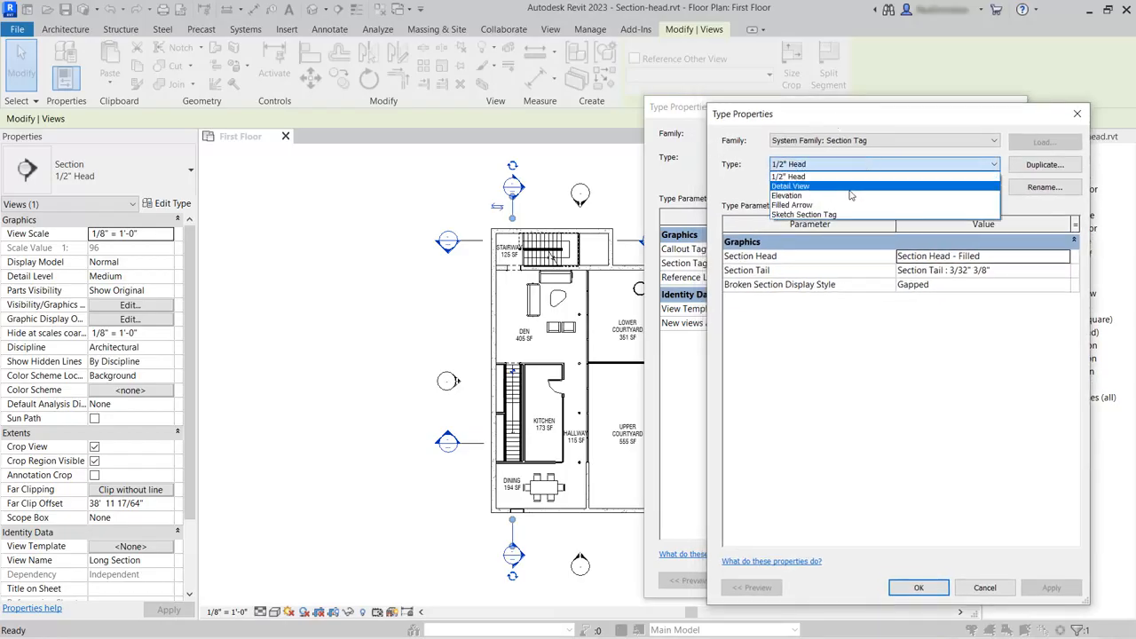
{"action": "left_click", "coordinate": [828, 214]}
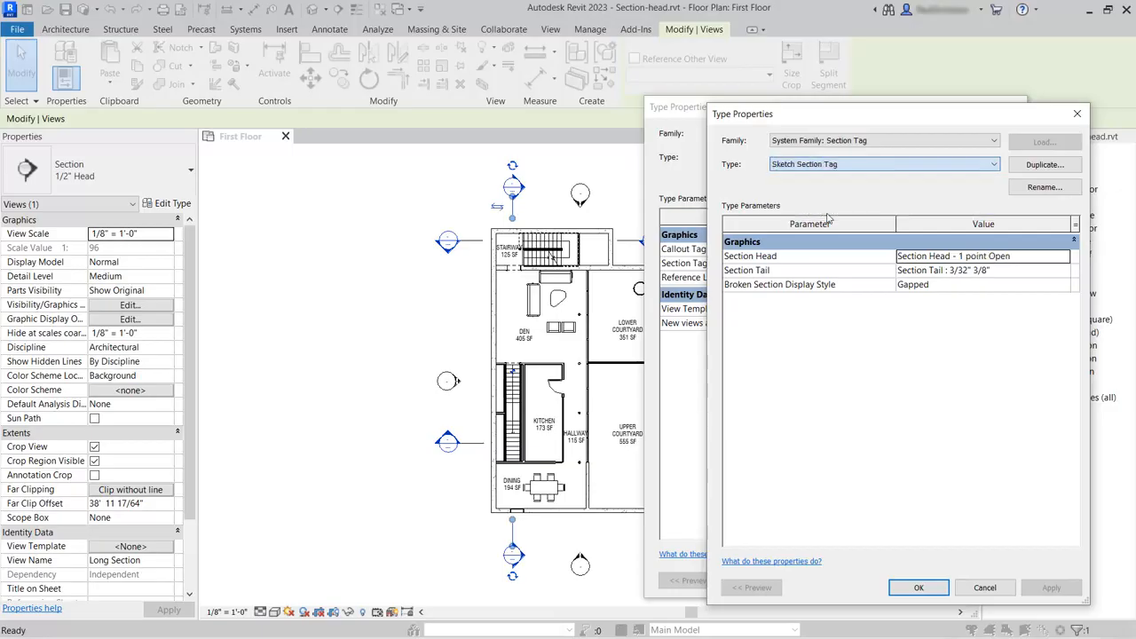
{"action": "left_click", "coordinate": [918, 587]}
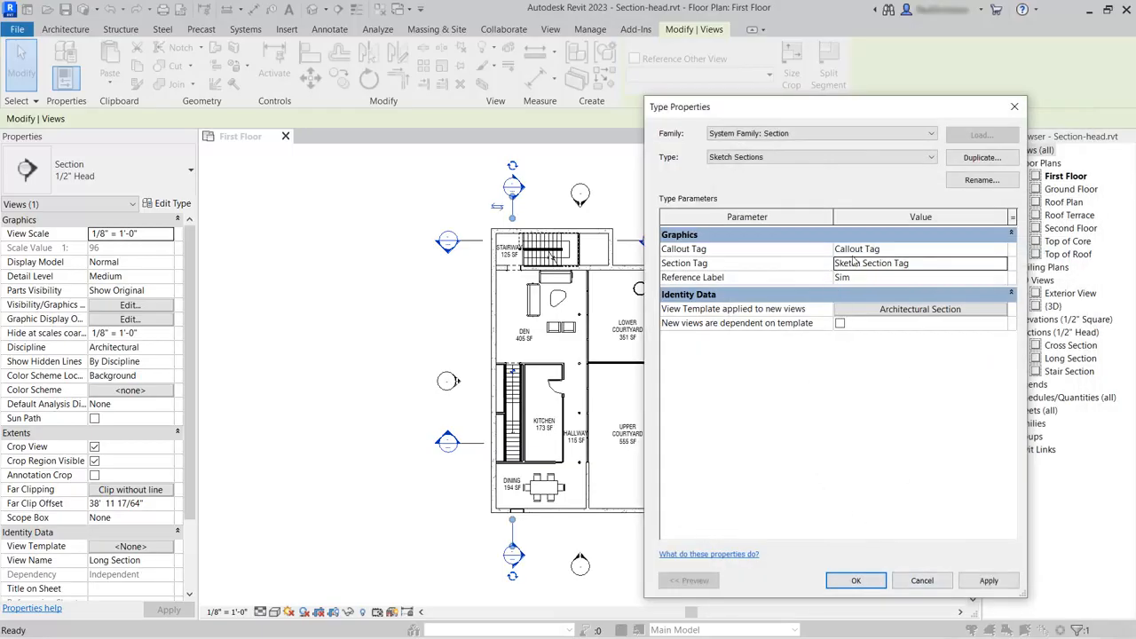
{"action": "left_click", "coordinate": [857, 582]}
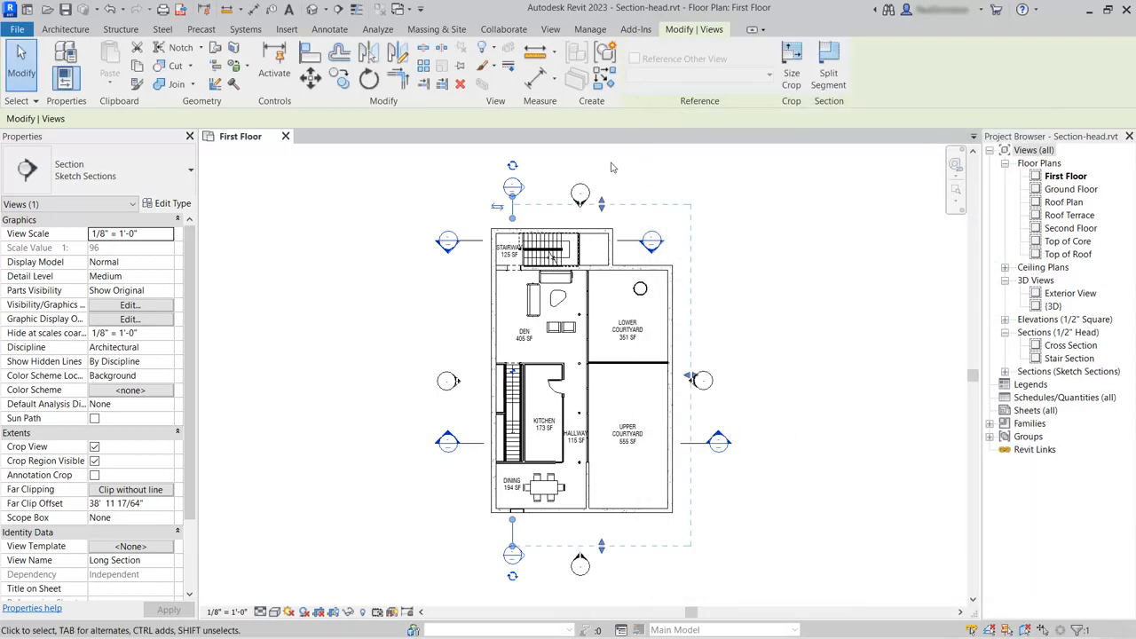
{"action": "left_click", "coordinate": [533, 196]}
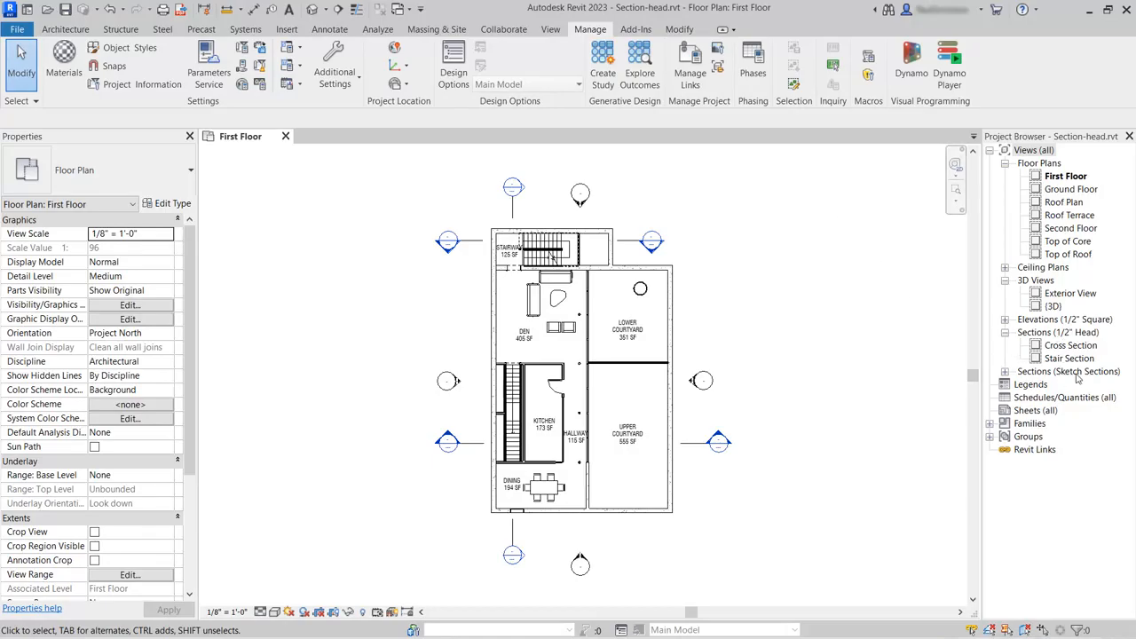
{"action": "left_click", "coordinate": [1004, 372]}
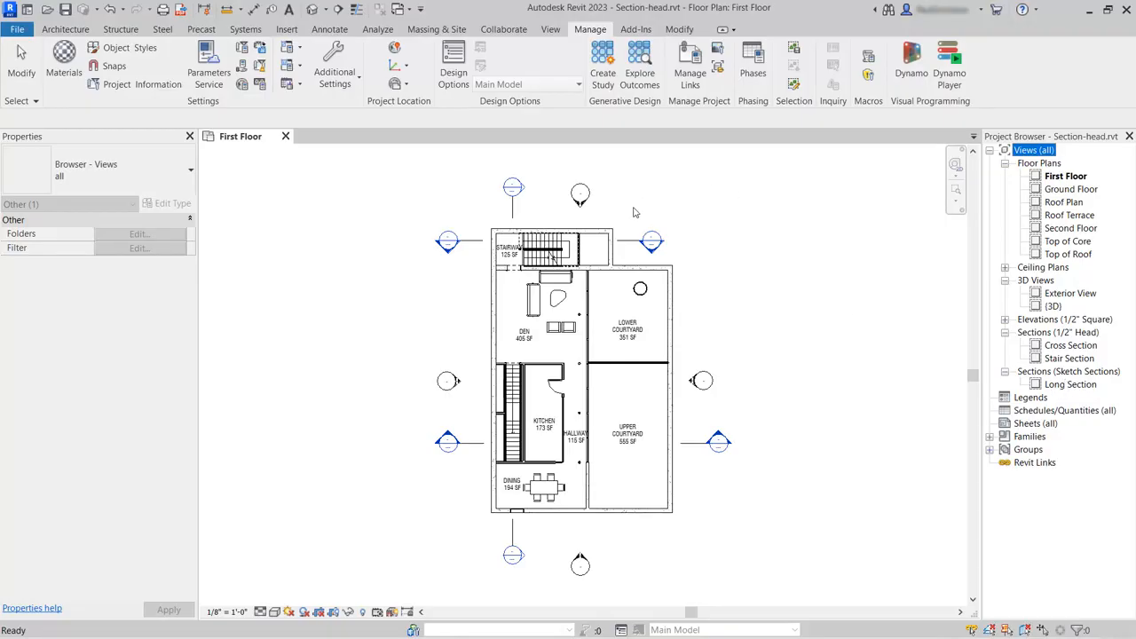
Change the section line through the stairway to the Sketch Sections type.
{"action": "left_click", "coordinate": [627, 240]}
{"action": "left_click", "coordinate": [629, 242]}
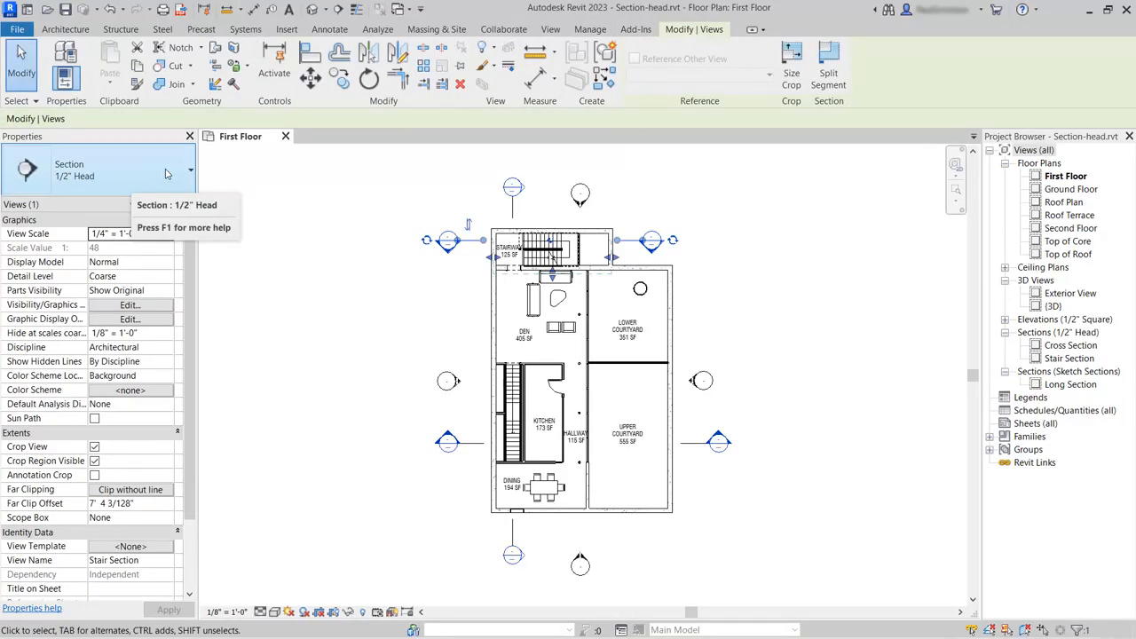
{"action": "left_click", "coordinate": [189, 176]}
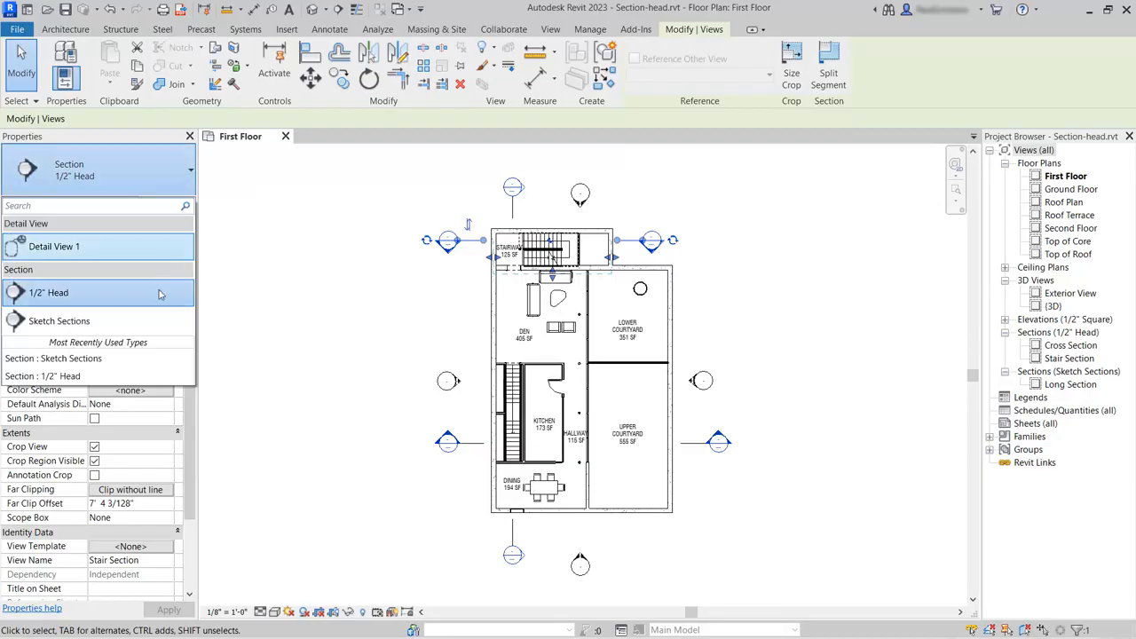
{"action": "left_click", "coordinate": [120, 328]}
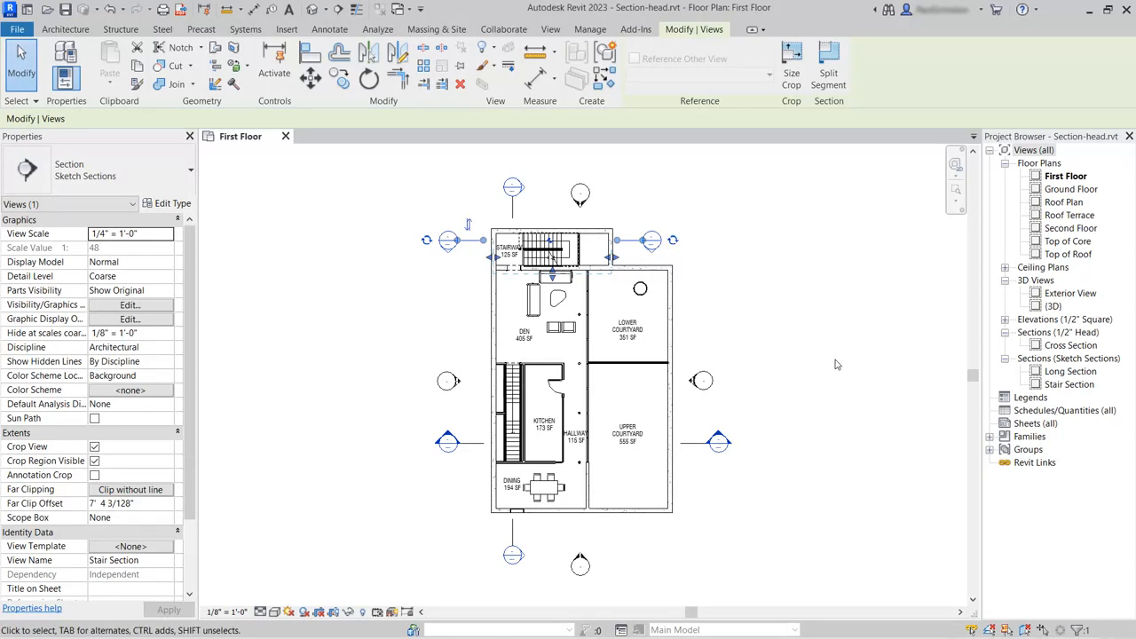
Draw a horizontal Sketch Sections section line through the den and lower courtyard, with a section head at both ends.
{"action": "left_click", "coordinate": [551, 30]}
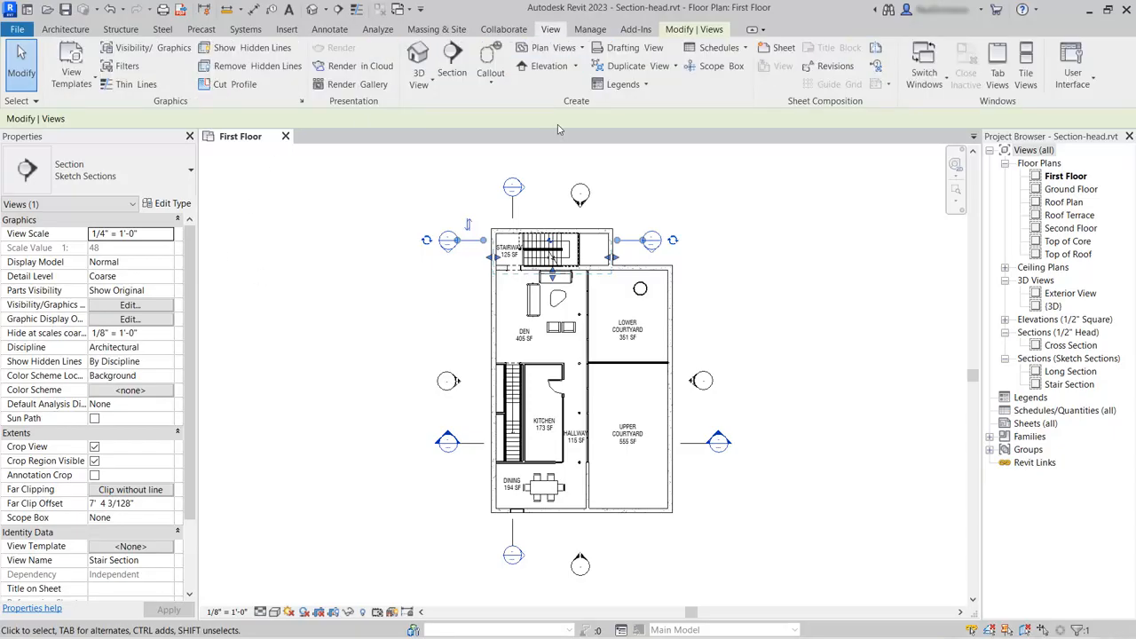
{"action": "left_click", "coordinate": [453, 66]}
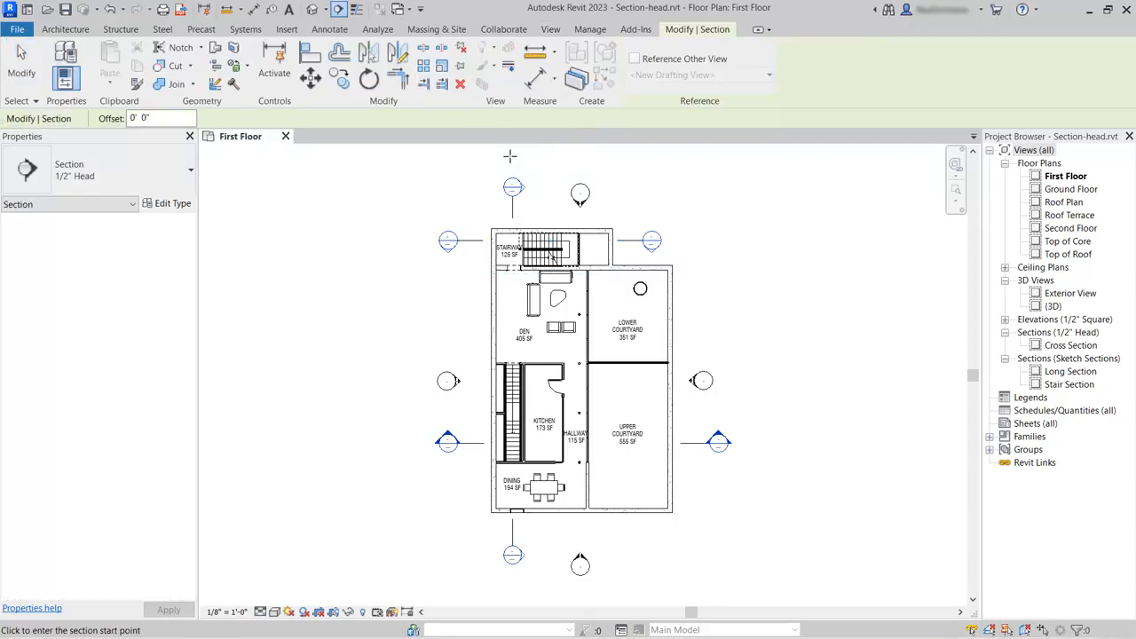
{"action": "left_click", "coordinate": [168, 177]}
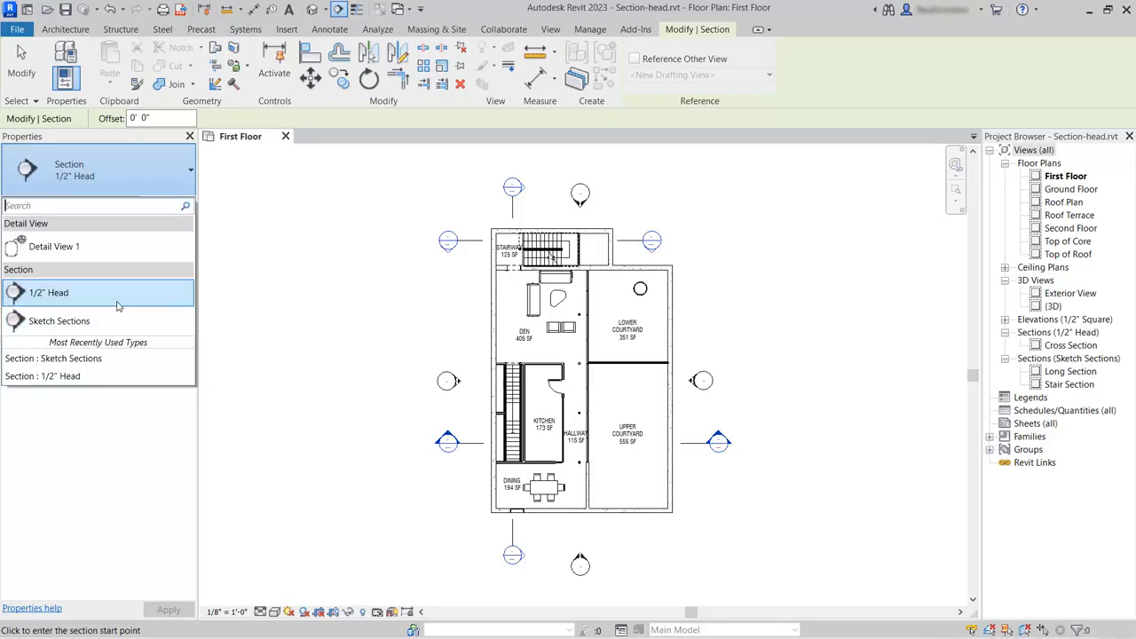
{"action": "left_click", "coordinate": [128, 331]}
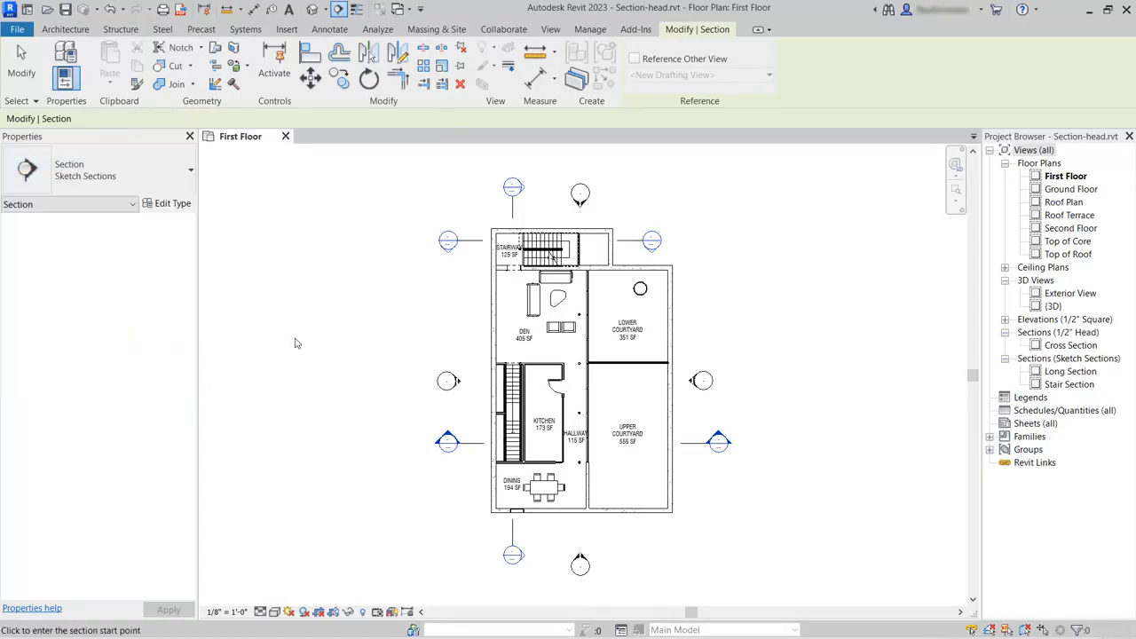
{"action": "left_click", "coordinate": [439, 331]}
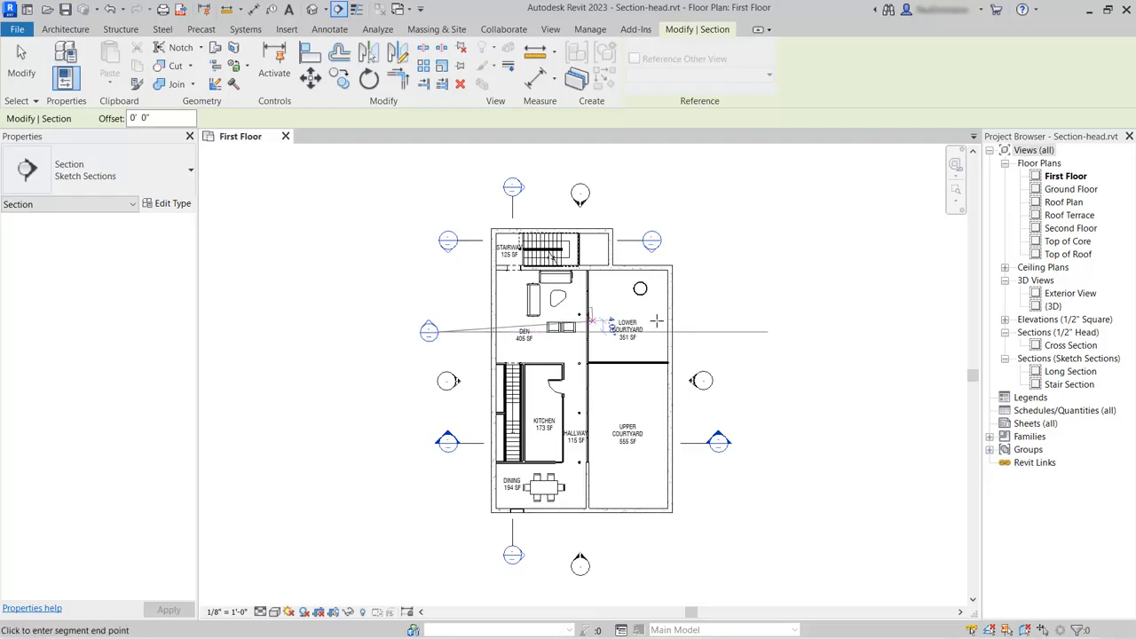
{"action": "left_click", "coordinate": [718, 331]}
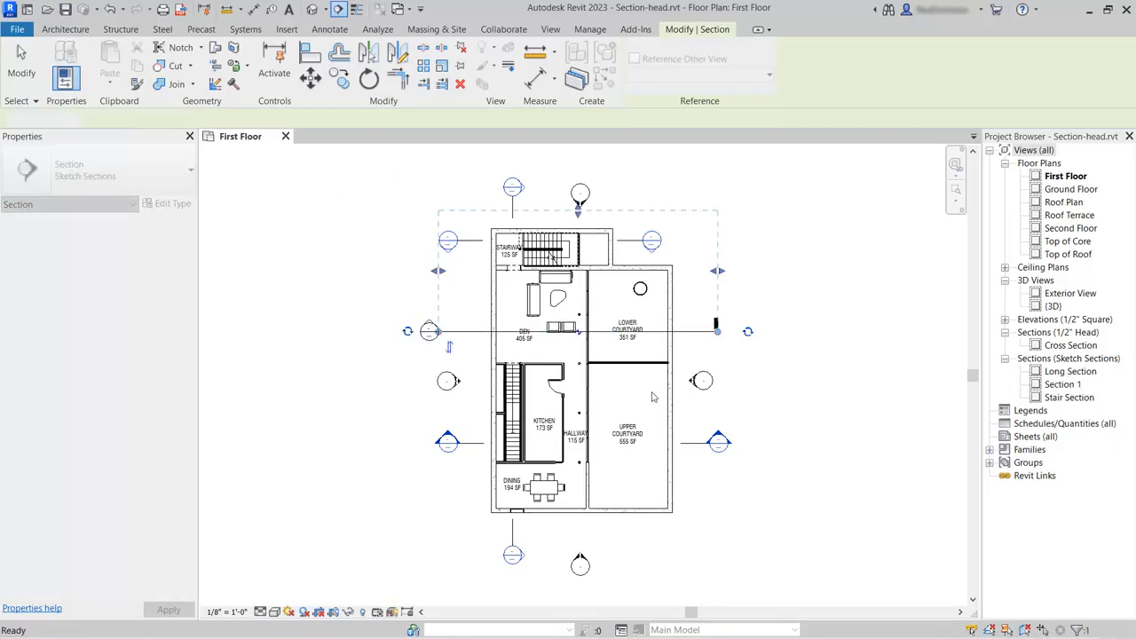
{"action": "left_click", "coordinate": [748, 333]}
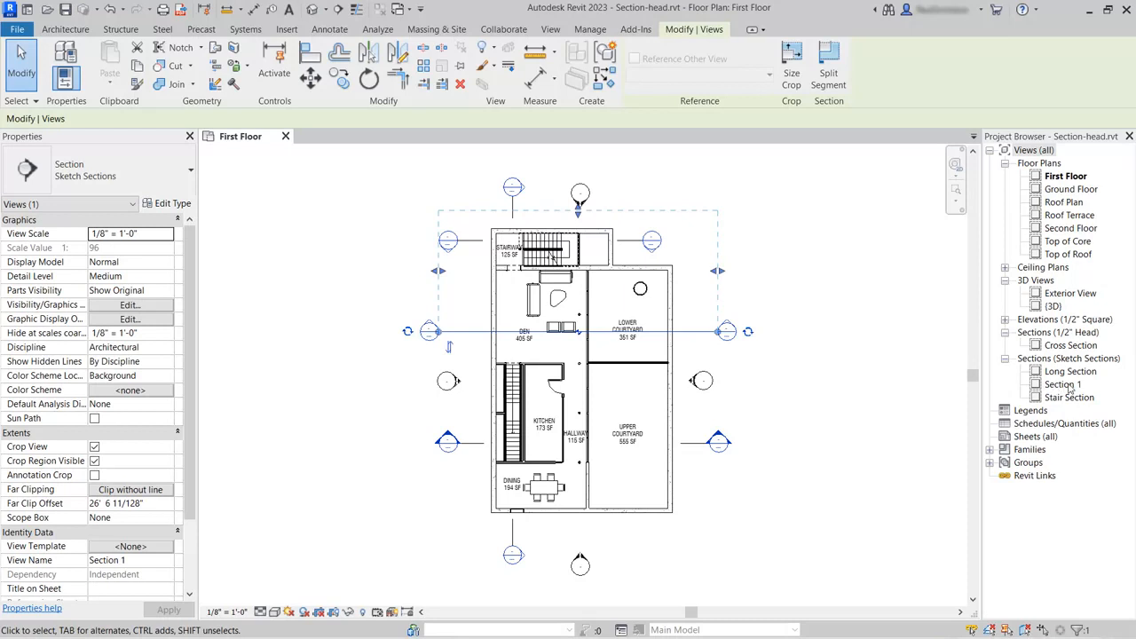
{"action": "left_click", "coordinate": [824, 389]}
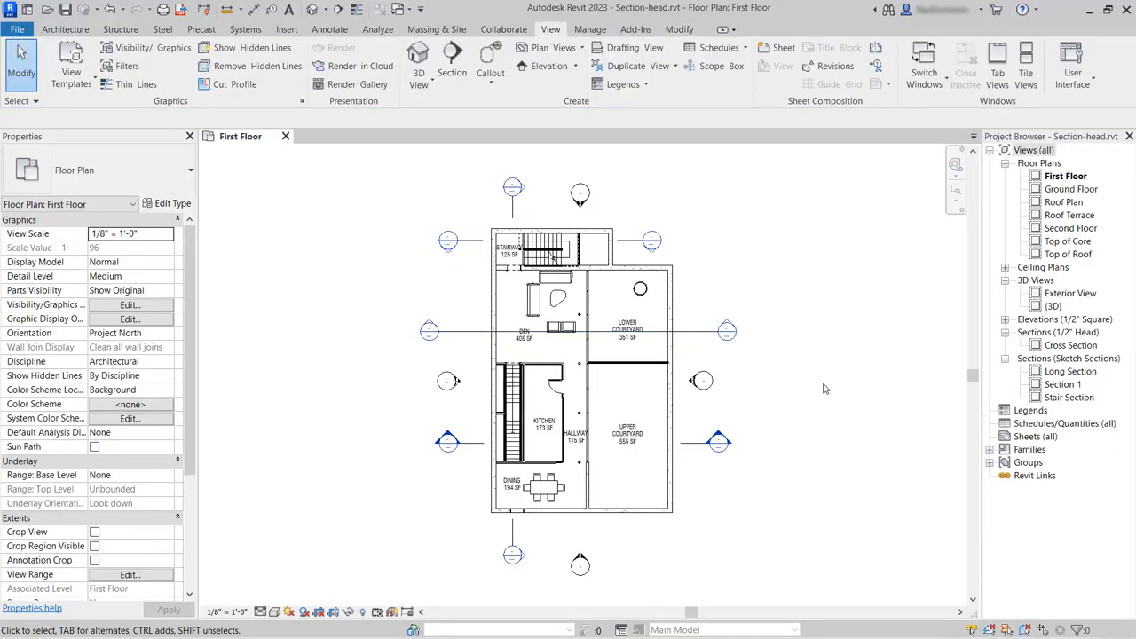